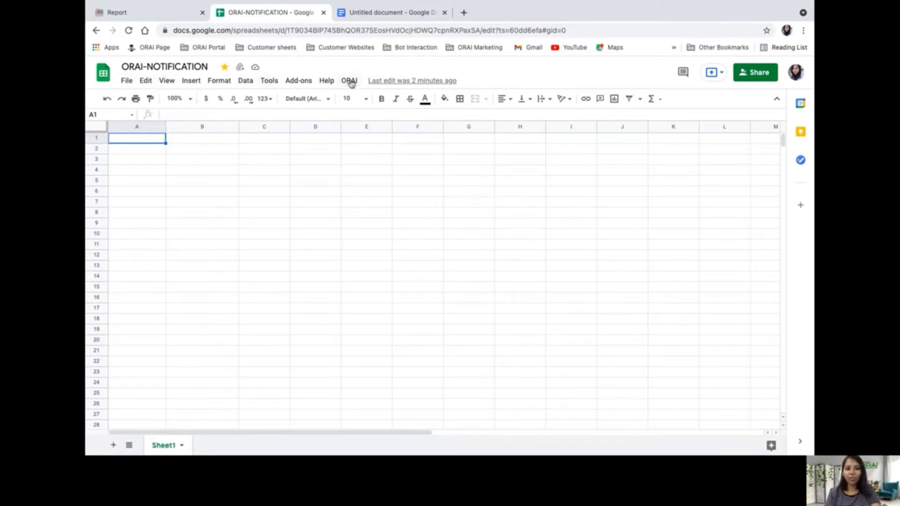
Browse the Add-ons marketplace for Sheets and close it again
{"action": "left_click", "coordinate": [308, 85]}
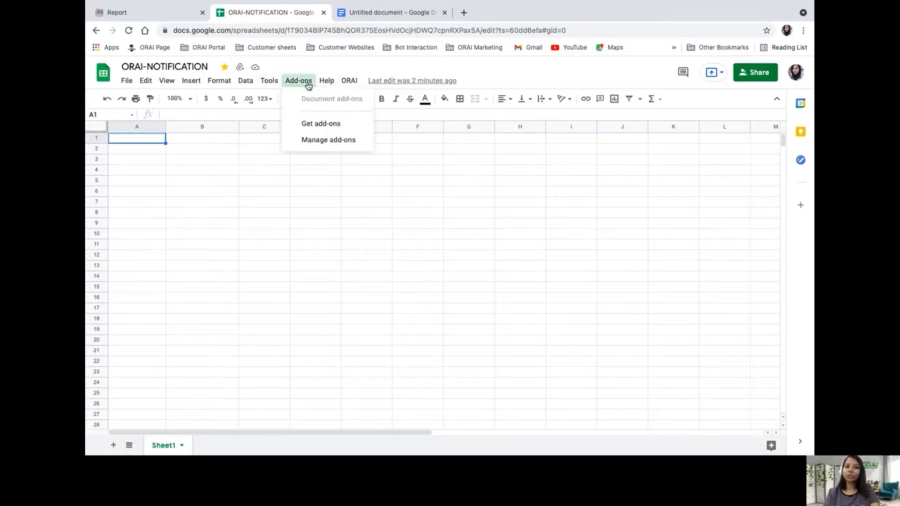
{"action": "left_click", "coordinate": [322, 125]}
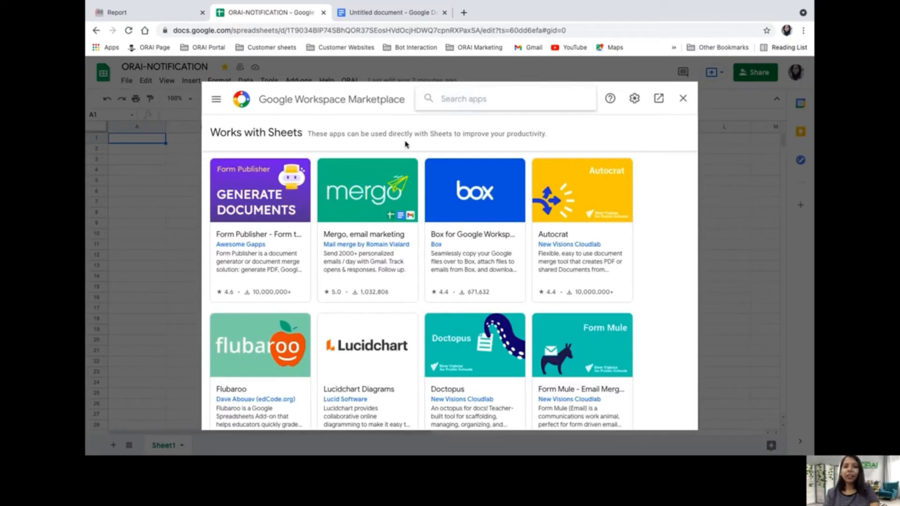
{"action": "left_click", "coordinate": [682, 98]}
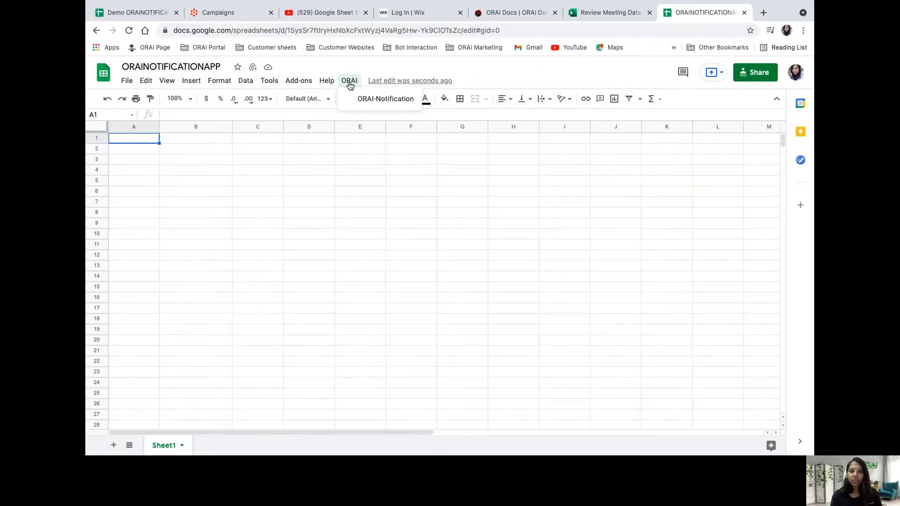
Launch ORAI-Notification and allow the unverified orainotificationapp access with the existing Google account
{"action": "left_click", "coordinate": [378, 100]}
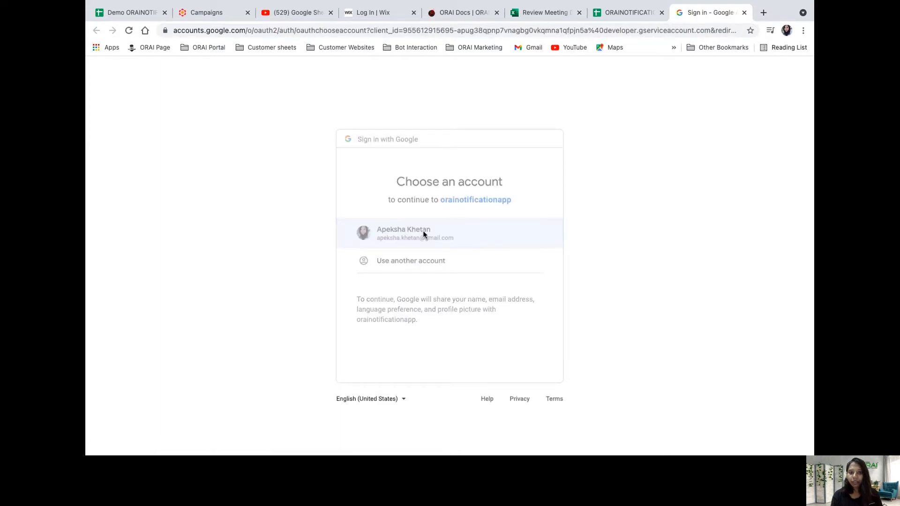
{"action": "left_click", "coordinate": [424, 236]}
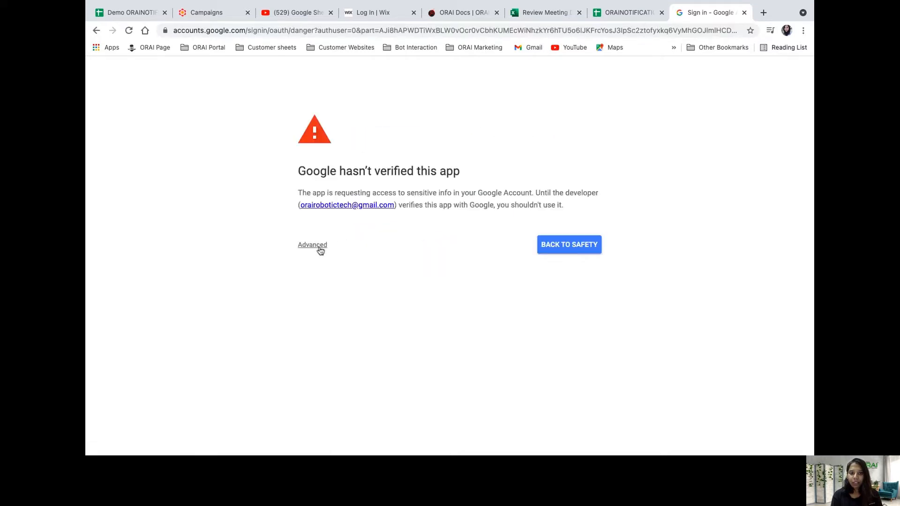
{"action": "left_click", "coordinate": [320, 247]}
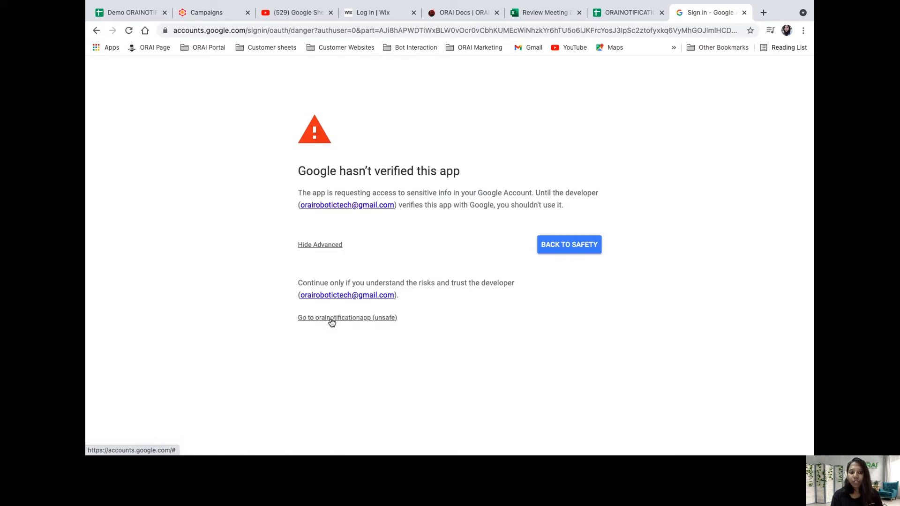
{"action": "left_click", "coordinate": [356, 318]}
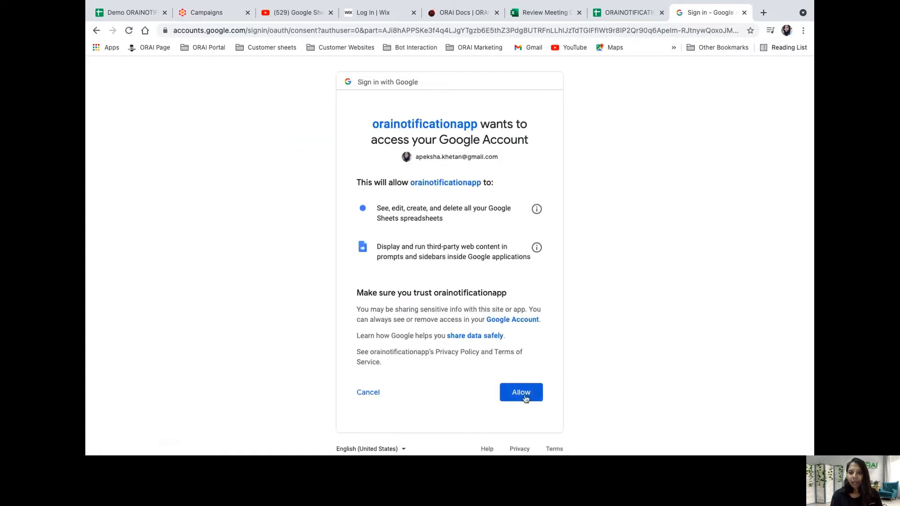
{"action": "left_click", "coordinate": [524, 394]}
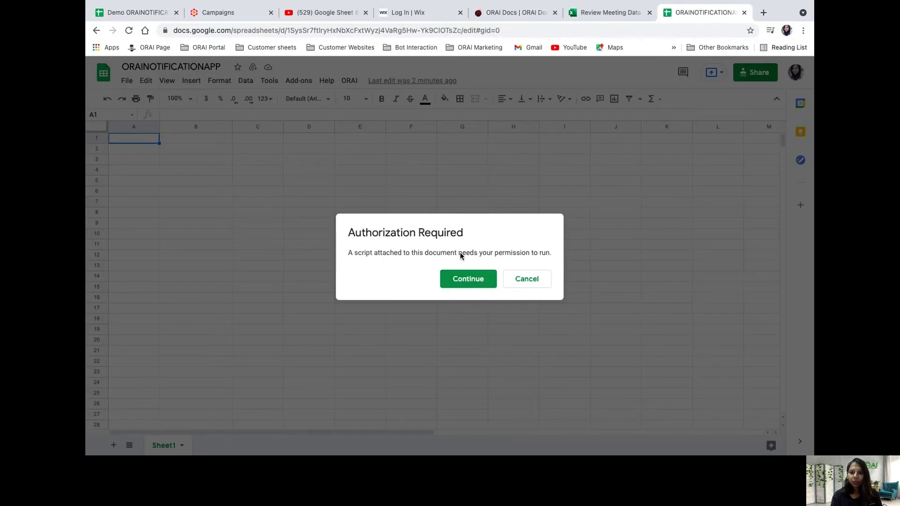
{"action": "left_click", "coordinate": [466, 280]}
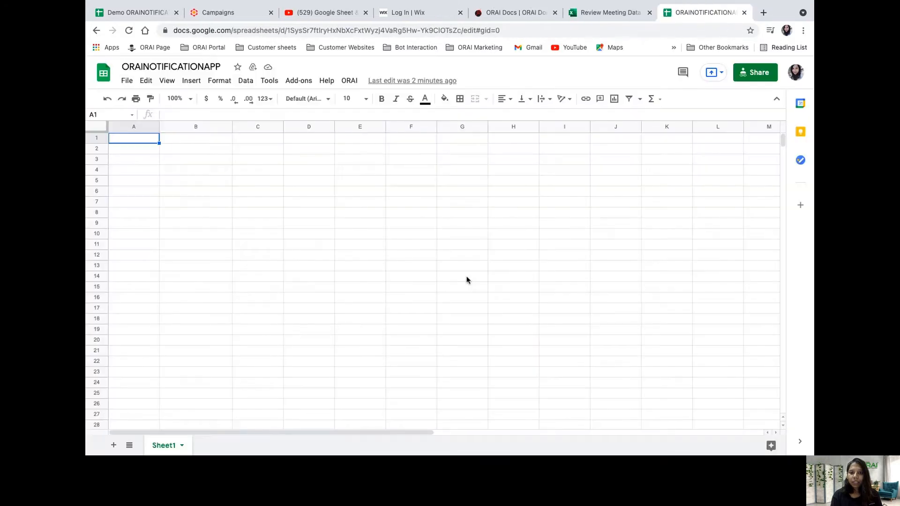
Launch the ORAI WhatsApp Notification sidebar from the ORAI menu
{"action": "left_click", "coordinate": [347, 82]}
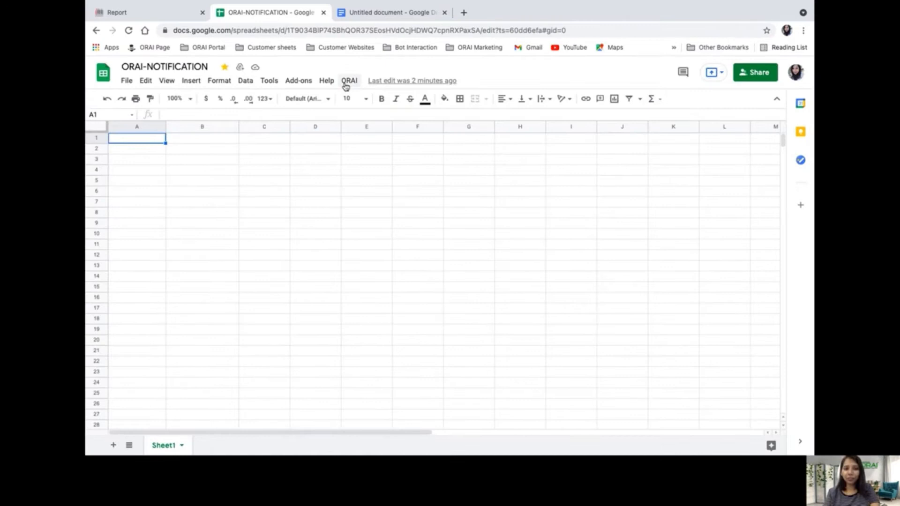
{"action": "left_click", "coordinate": [346, 82]}
{"action": "left_click", "coordinate": [360, 98]}
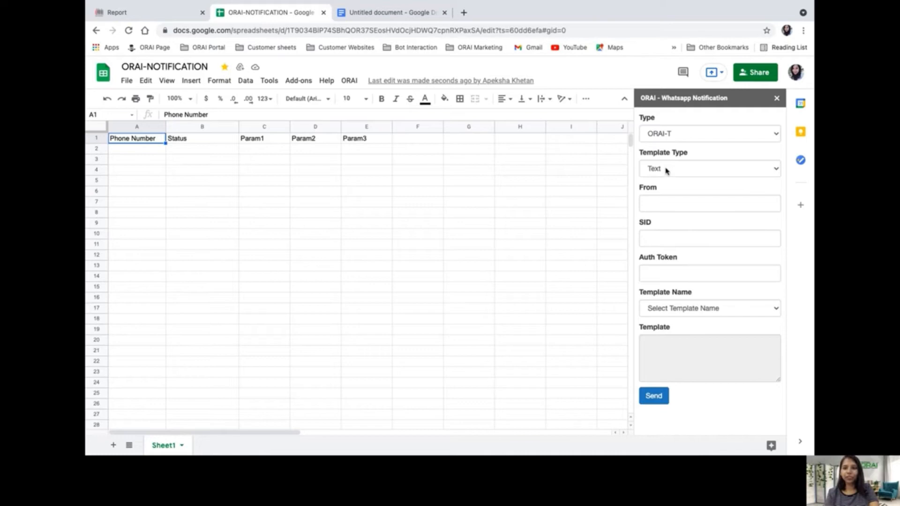
{"action": "left_click", "coordinate": [663, 135]}
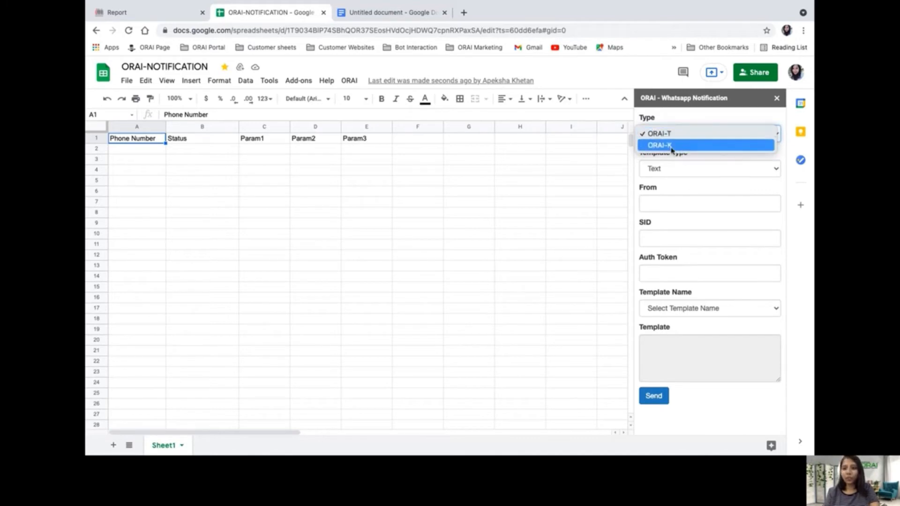
{"action": "left_click", "coordinate": [673, 168]}
{"action": "left_click", "coordinate": [673, 168]}
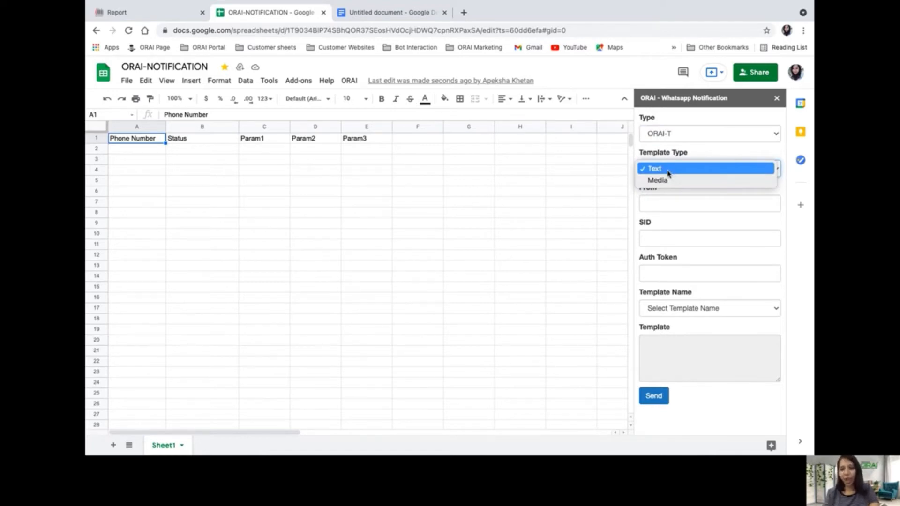
{"action": "left_click", "coordinate": [668, 173]}
{"action": "left_click", "coordinate": [649, 208]}
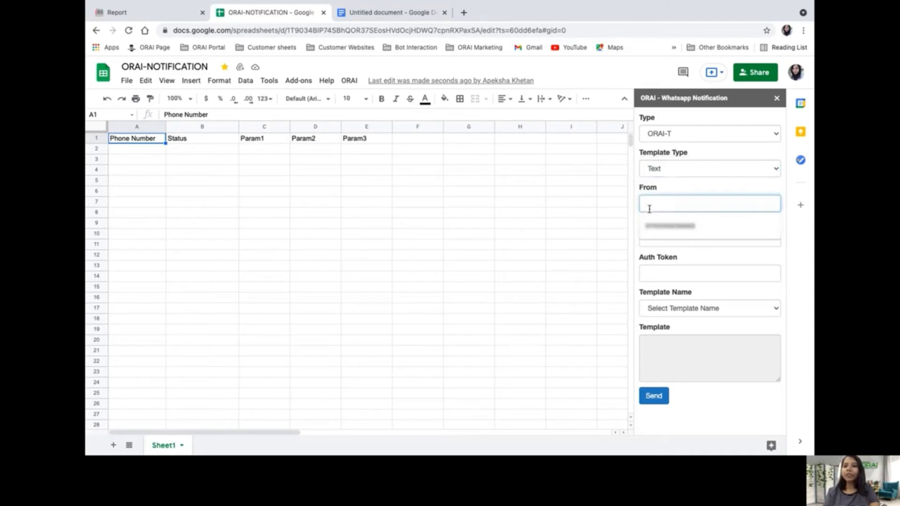
{"action": "left_click", "coordinate": [687, 188]}
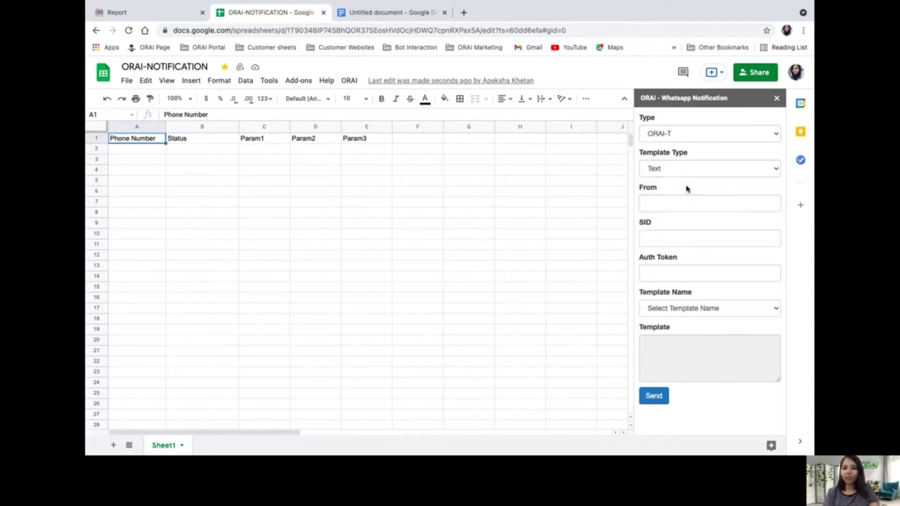
{"action": "left_click", "coordinate": [658, 239]}
{"action": "left_click", "coordinate": [659, 292]}
{"action": "left_click", "coordinate": [662, 316]}
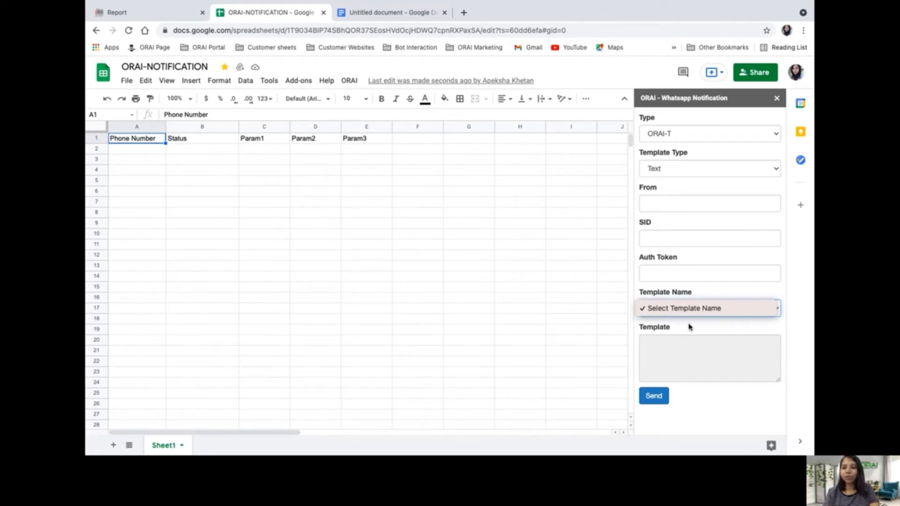
{"action": "left_click", "coordinate": [689, 326]}
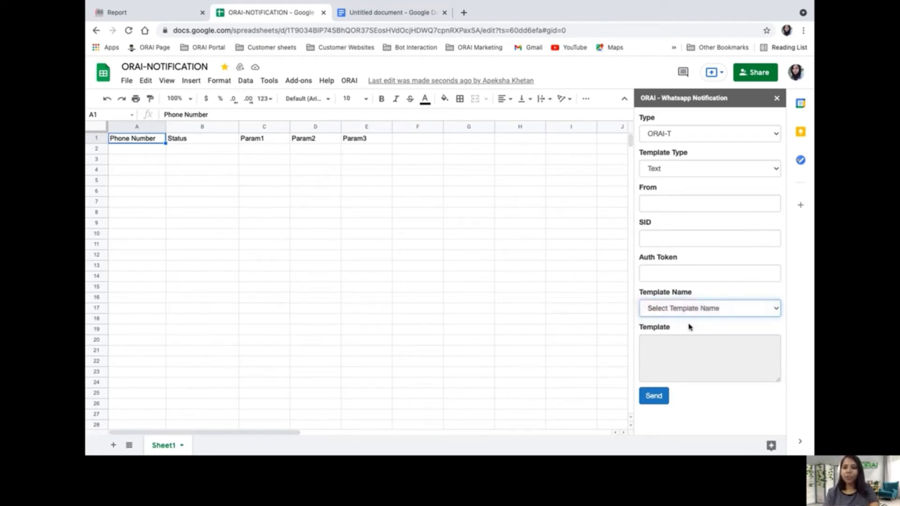
Fill From, SID and Auth Token with the saved sender number and credentials
{"action": "left_click", "coordinate": [647, 210]}
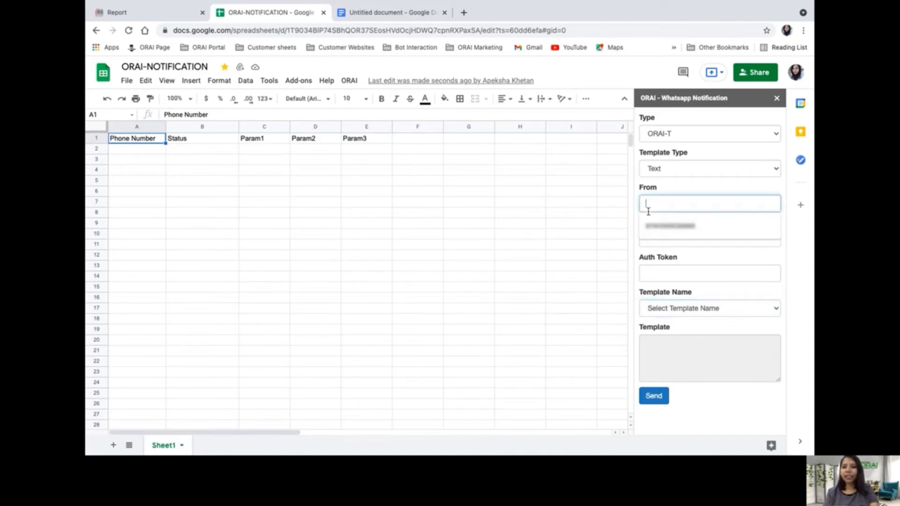
{"action": "key", "text": "Down"}
{"action": "key", "text": "Return"}
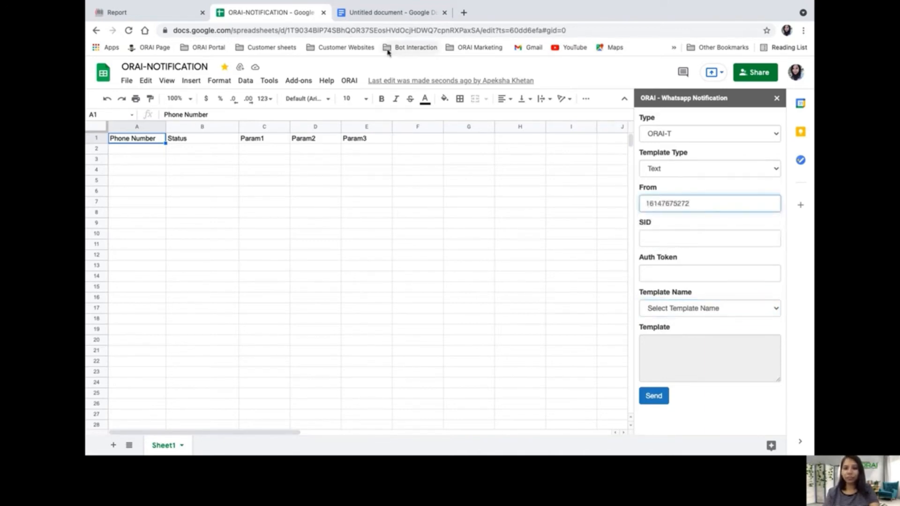
{"action": "left_click", "coordinate": [654, 236]}
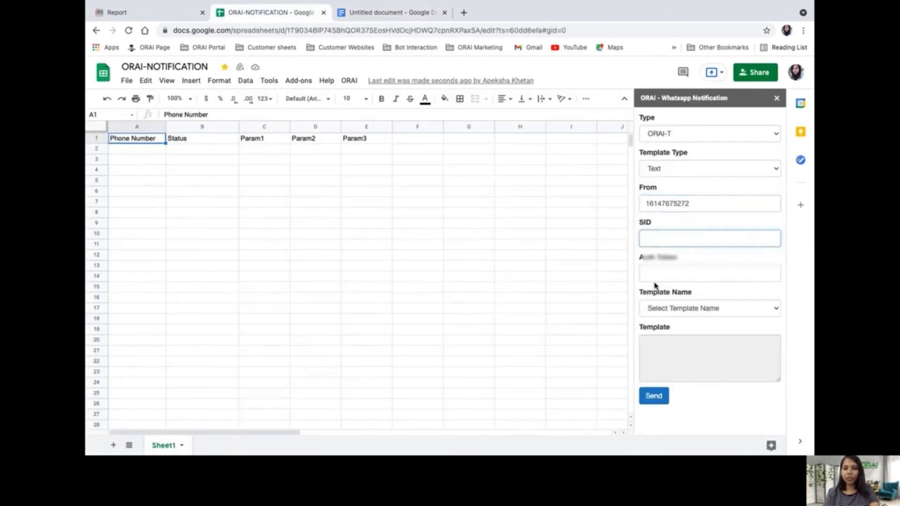
{"action": "left_click", "coordinate": [661, 276]}
{"action": "key", "text": "ctrl+v"}
{"action": "left_click", "coordinate": [654, 238]}
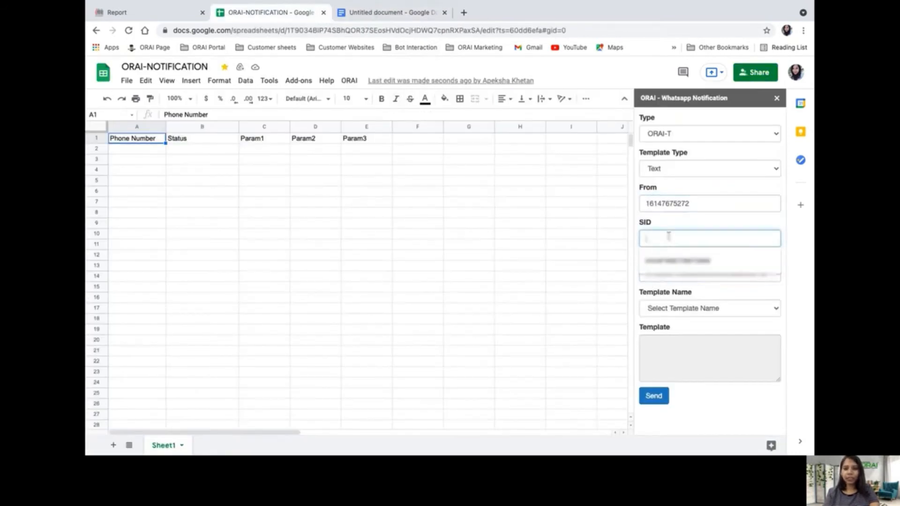
{"action": "left_click", "coordinate": [675, 260]}
Choose the livenoti_gen template with four placeholders
{"action": "left_click", "coordinate": [661, 310]}
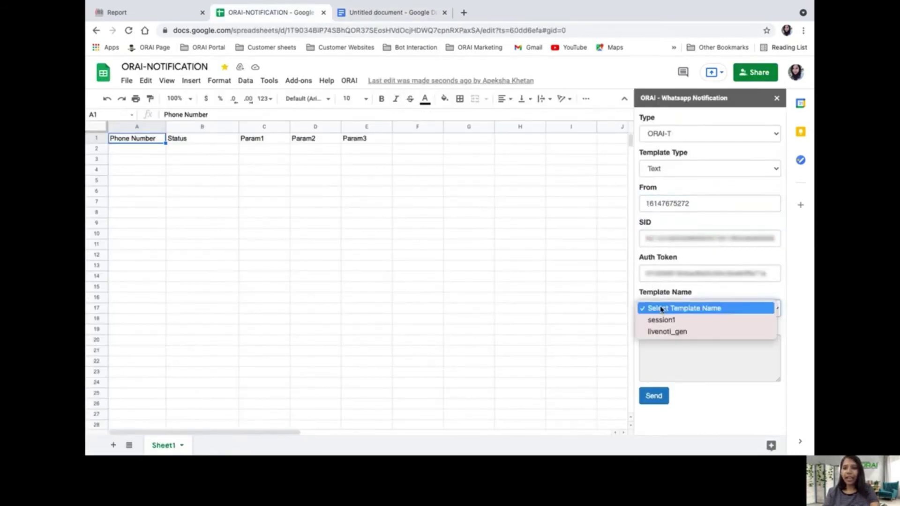
{"action": "left_click", "coordinate": [669, 331]}
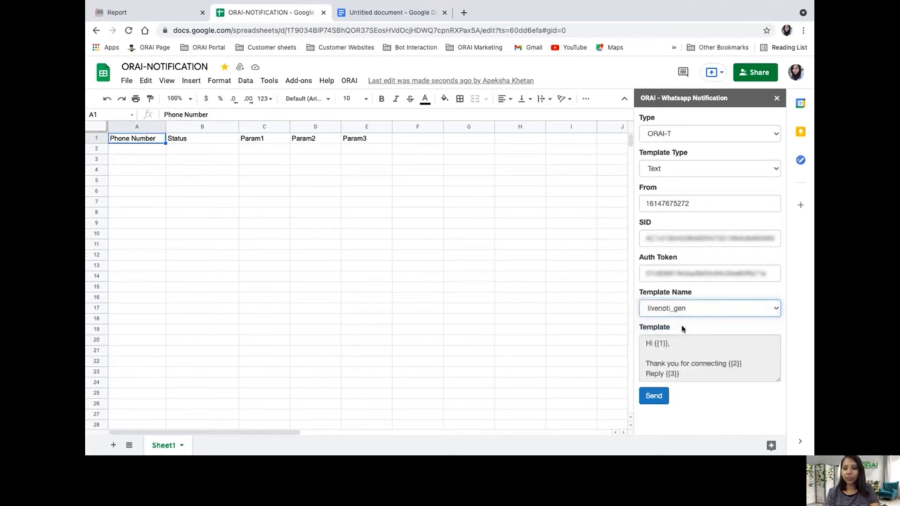
{"action": "scroll", "coordinate": [682, 361], "scroll_direction": "down", "scroll_amount": 1}
{"action": "scroll", "coordinate": [682, 361], "scroll_direction": "down", "scroll_amount": 2}
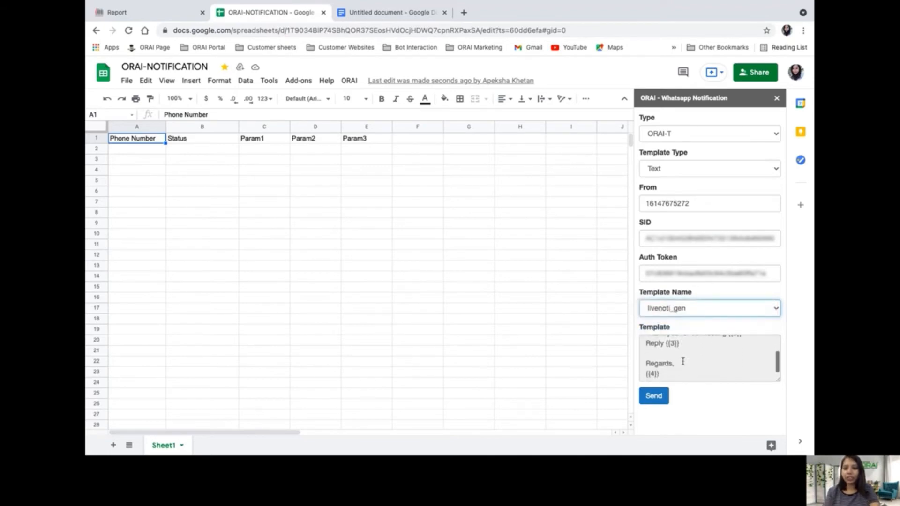
{"action": "scroll", "coordinate": [682, 359], "scroll_direction": "up", "scroll_amount": 1}
{"action": "scroll", "coordinate": [678, 355], "scroll_direction": "up", "scroll_amount": 1}
{"action": "scroll", "coordinate": [663, 349], "scroll_direction": "down", "scroll_amount": 2}
{"action": "scroll", "coordinate": [663, 349], "scroll_direction": "up", "scroll_amount": 1}
{"action": "scroll", "coordinate": [663, 349], "scroll_direction": "up", "scroll_amount": 1}
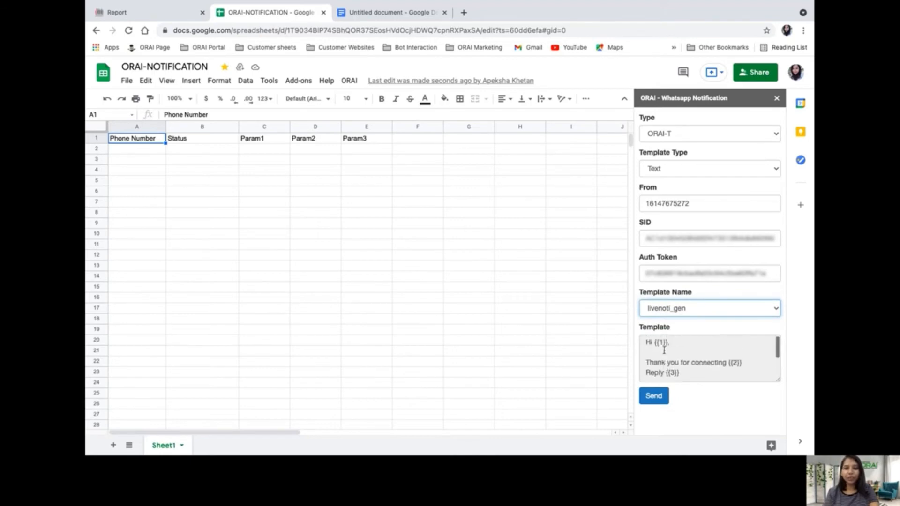
Extend the Param3 header series to add Param4 in F1
{"action": "left_click", "coordinate": [268, 142]}
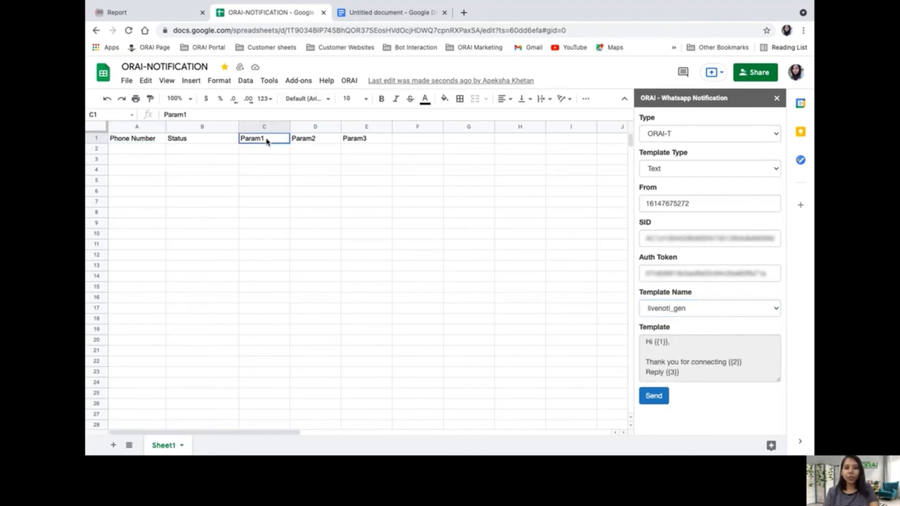
{"action": "left_click", "coordinate": [319, 145]}
{"action": "left_click", "coordinate": [375, 141]}
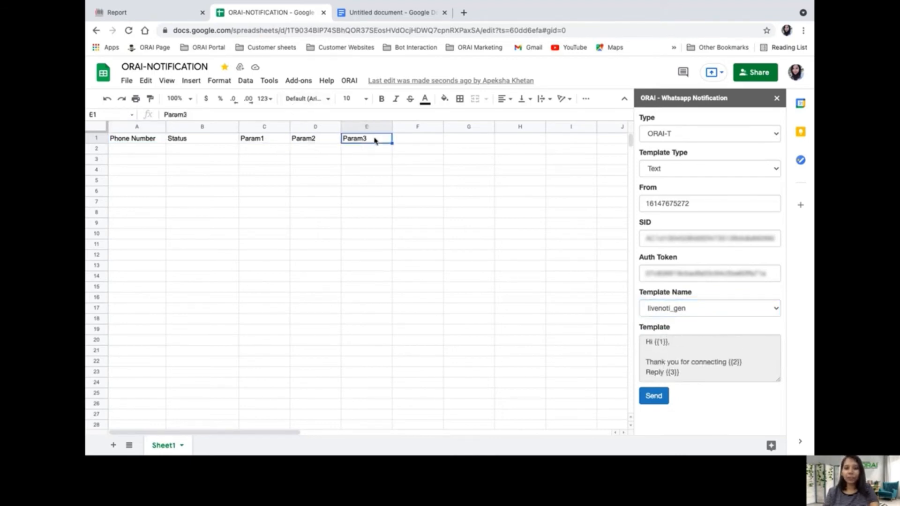
{"action": "left_click_drag", "start_coordinate": [392, 143], "coordinate": [442, 142]}
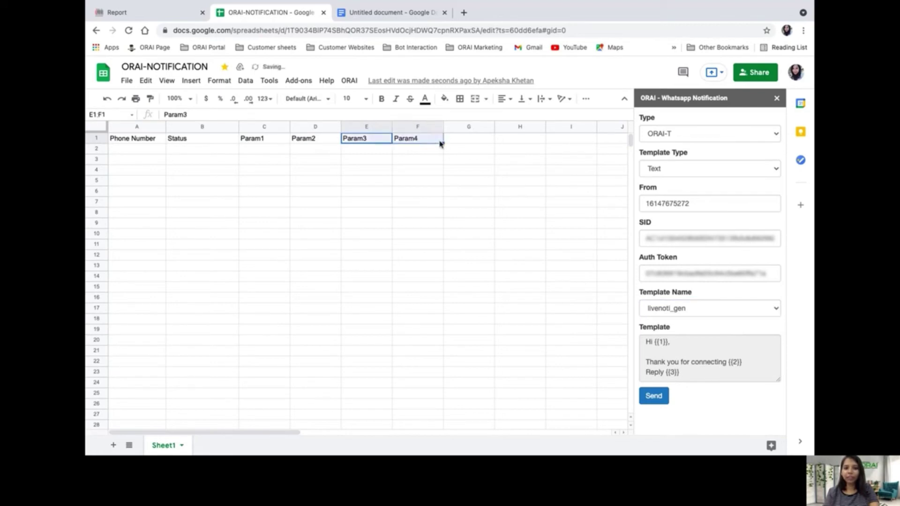
Enter the recipient phone number in A2 and the first name in C2
{"action": "left_click", "coordinate": [144, 149]}
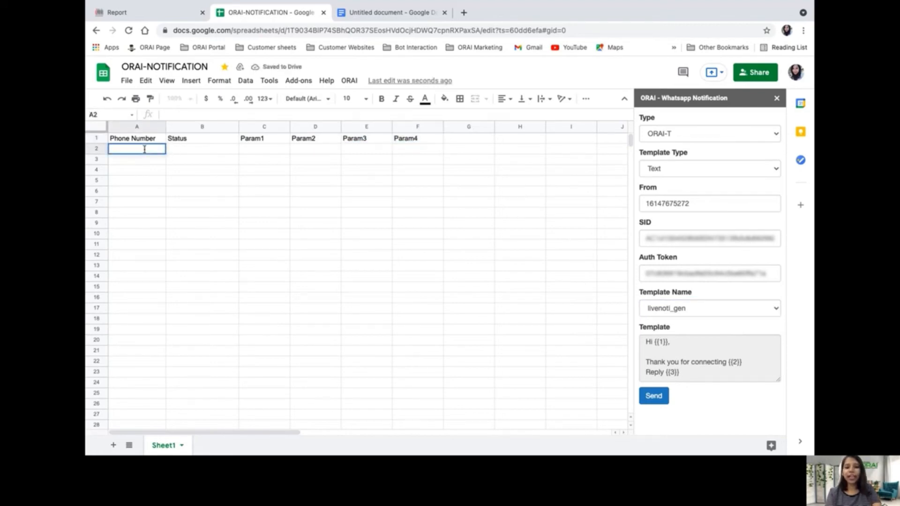
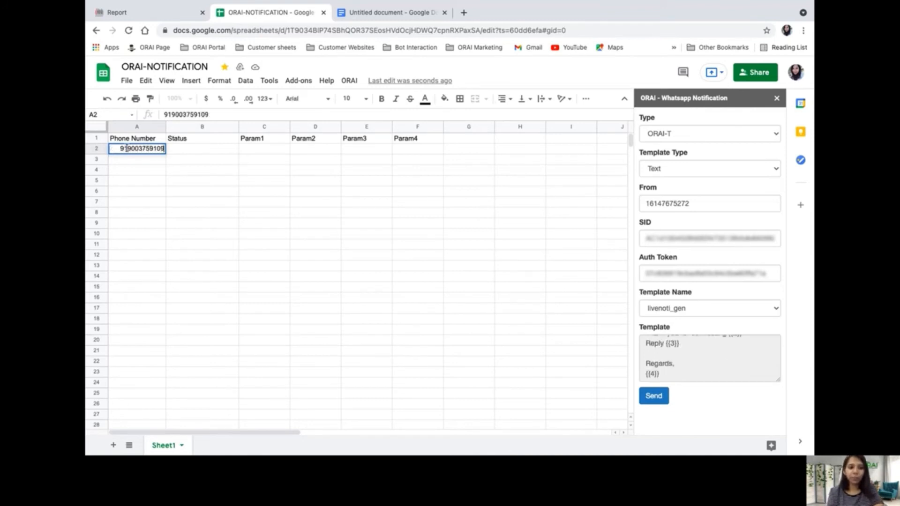
{"action": "key", "text": "Return"}
{"action": "key", "text": "Right"}
{"action": "key", "text": "Right"}
{"action": "key", "text": "Right"}
{"action": "key", "text": "Up"}
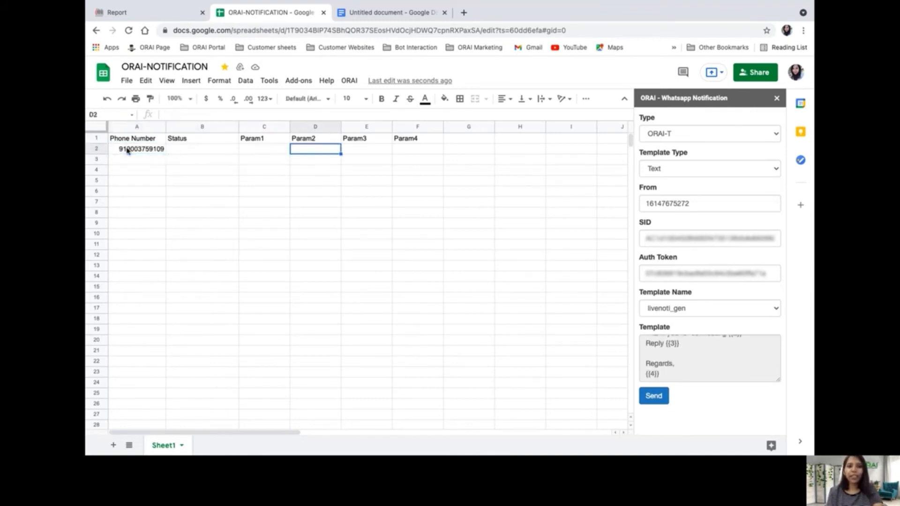
{"action": "key", "text": "Left"}
{"action": "type", "text": "Apek"}
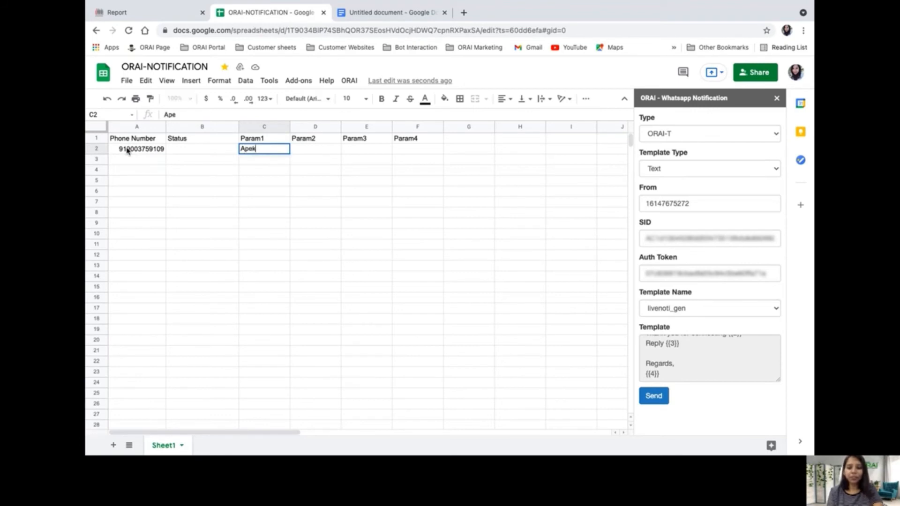
{"action": "type", "text": "sha"}
{"action": "left_click", "coordinate": [301, 152]}
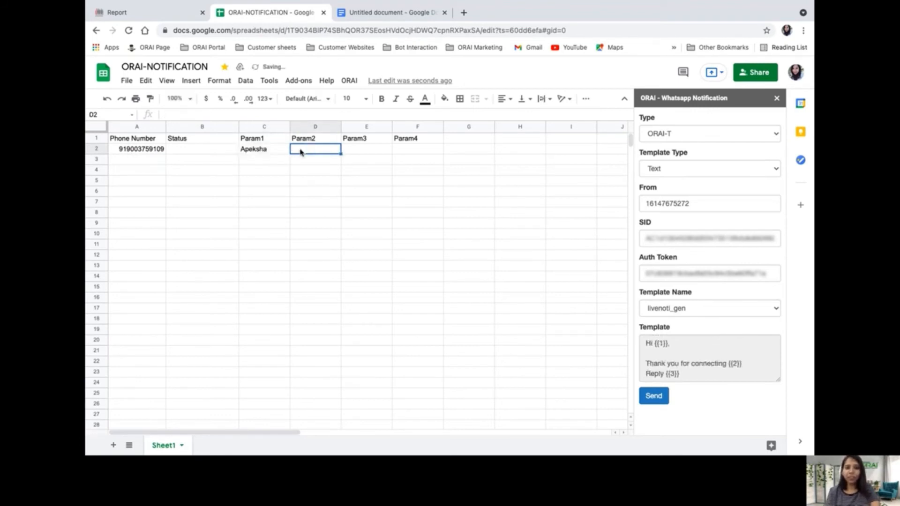
Paste the ORAI Robotics enquiry sentence into D2 and the API eligibility line into E2
{"action": "type", "text": "*ORAI Robotics*, we value your enquiry to get *WhatsApp Business API* for your business."}
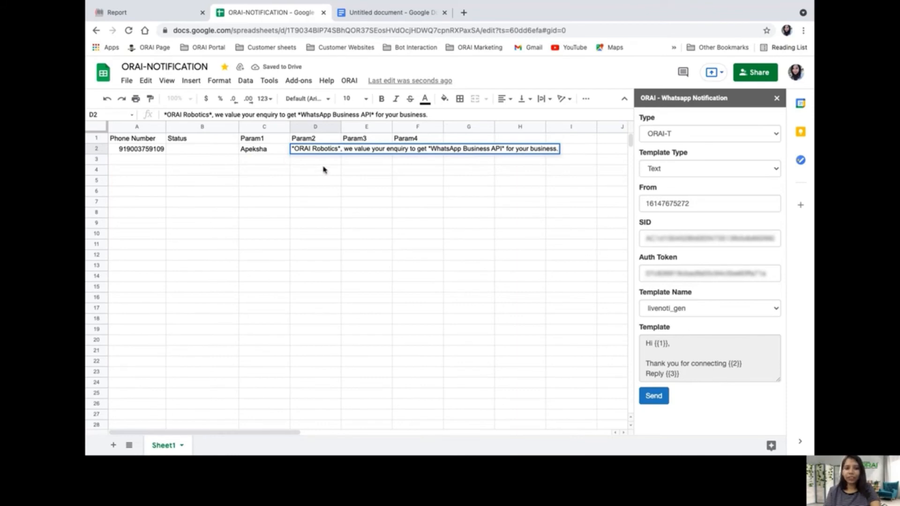
{"action": "key", "text": "Return"}
{"action": "double_click", "coordinate": [365, 190]}
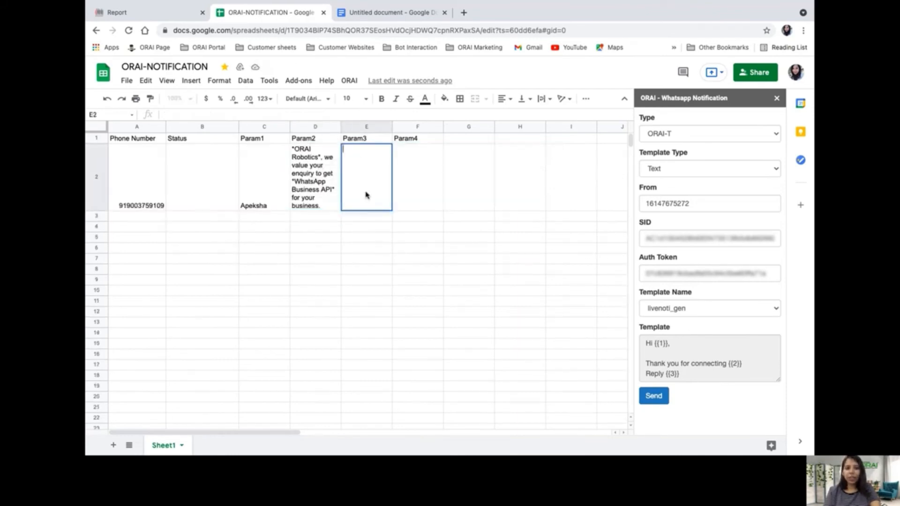
{"action": "type", "text": "with *API* to check your eligibility."}
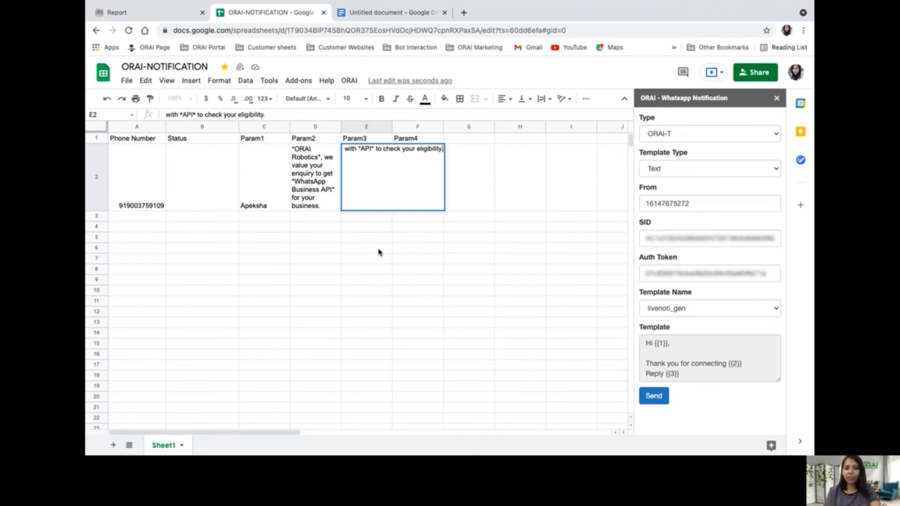
{"action": "left_click", "coordinate": [378, 251]}
Enter the sign-off Team ORAI in F2
{"action": "double_click", "coordinate": [400, 191]}
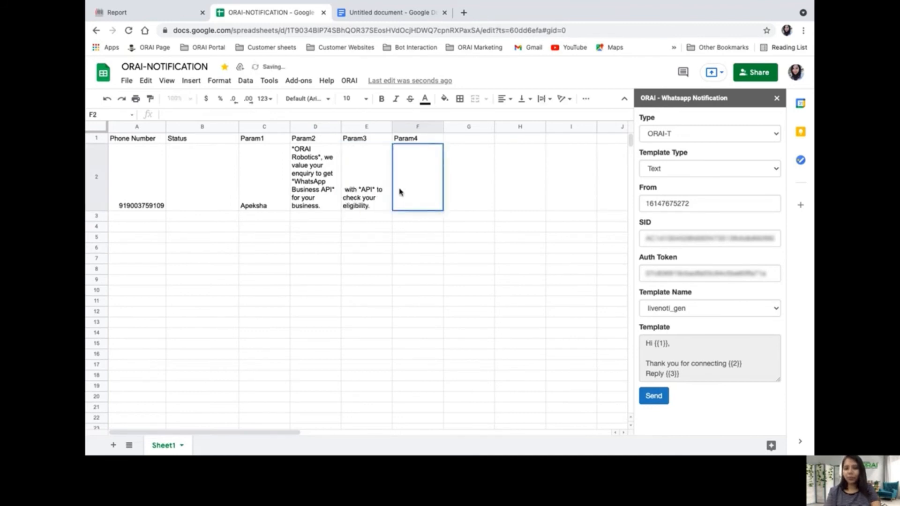
{"action": "scroll", "coordinate": [667, 358], "scroll_direction": "down", "scroll_amount": 2}
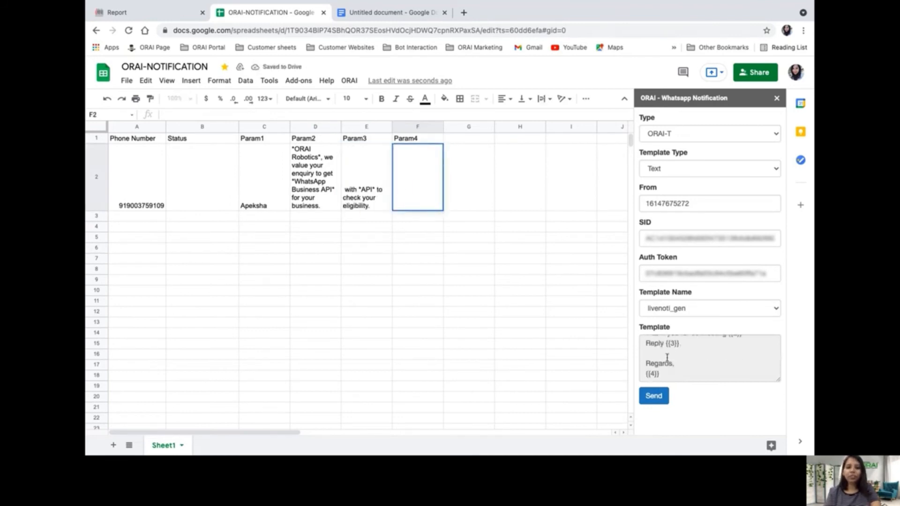
{"action": "type", "text": "Team"}
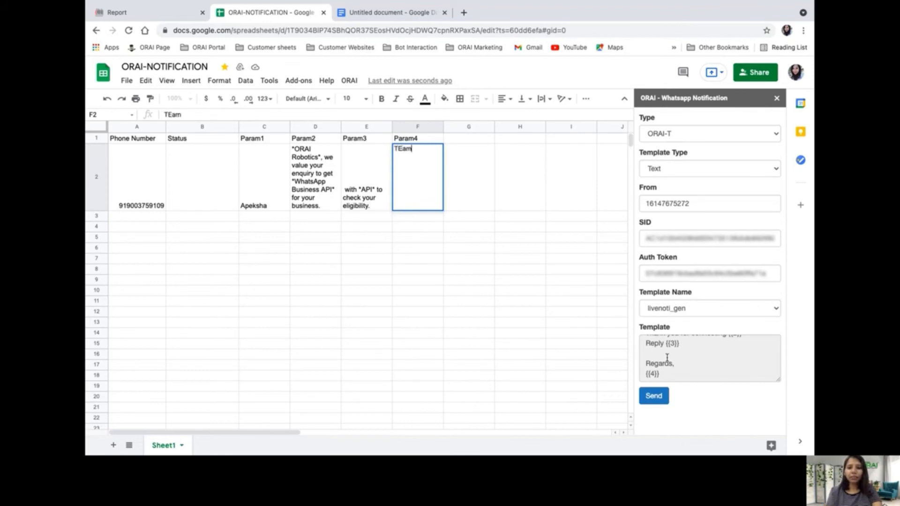
{"action": "key", "text": "BackSpace"}
{"action": "key", "text": "BackSpace"}
{"action": "type", "text": "am OR"}
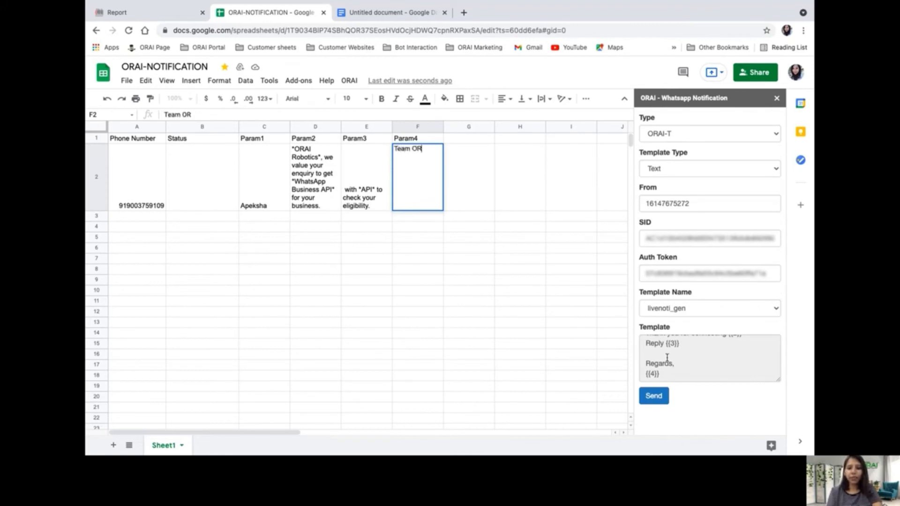
{"action": "type", "text": "AI"}
{"action": "key", "text": "Return"}
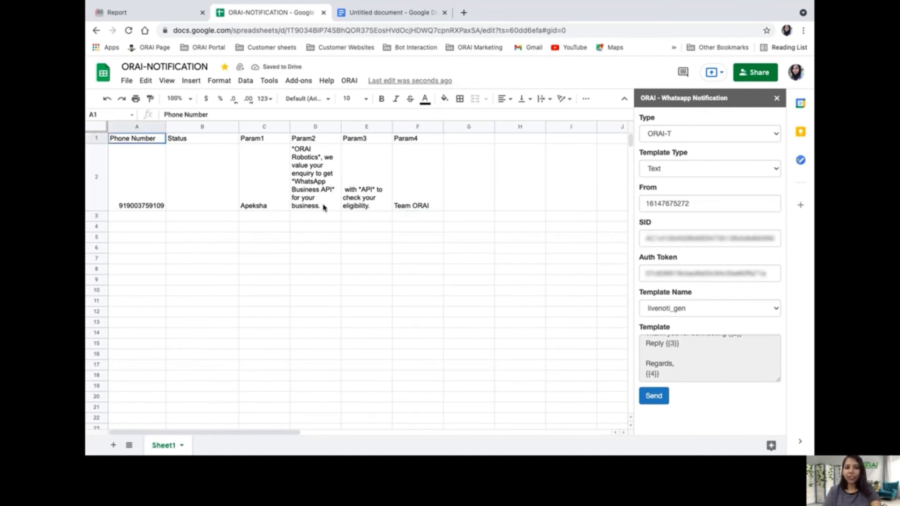
Select A1:F2 and send the row as a WhatsApp message, getting Sent Successfully
{"action": "left_click_drag", "start_coordinate": [122, 141], "coordinate": [398, 203]}
{"action": "left_click_drag", "start_coordinate": [431, 203], "coordinate": [431, 203]}
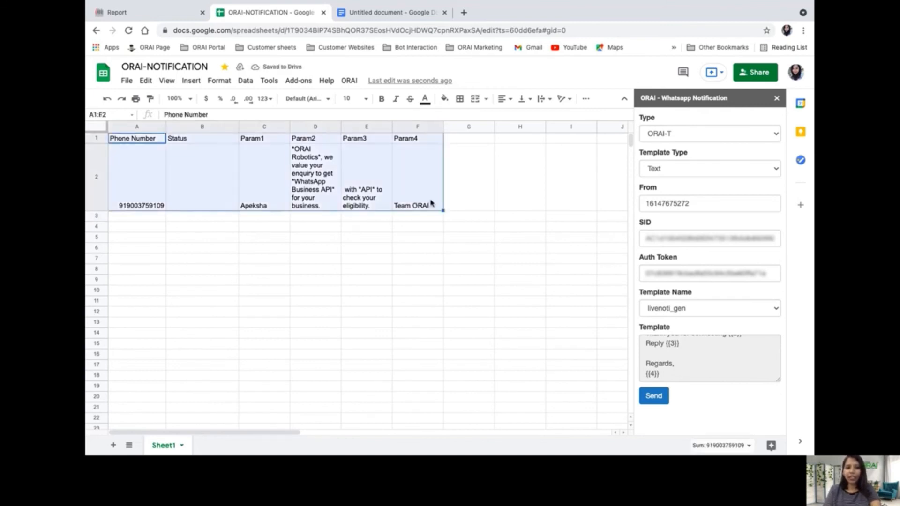
{"action": "left_click", "coordinate": [663, 401]}
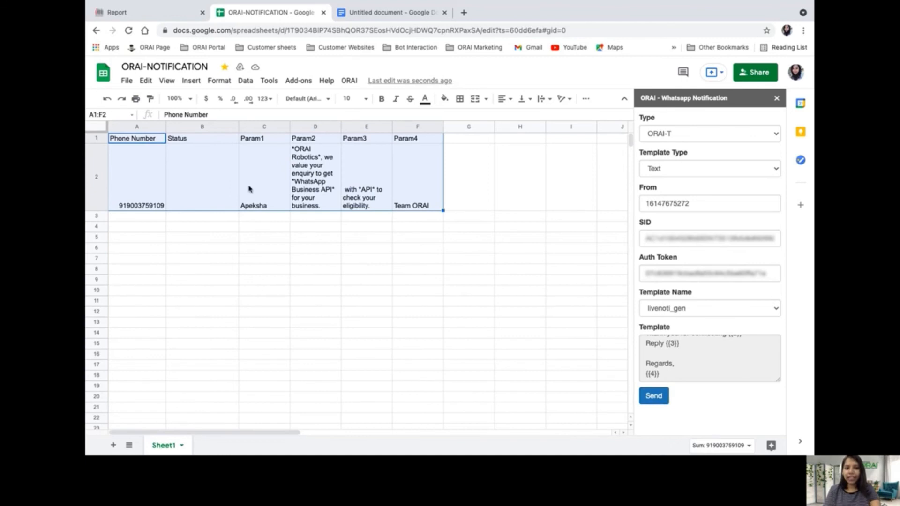
{"action": "left_click", "coordinate": [659, 398]}
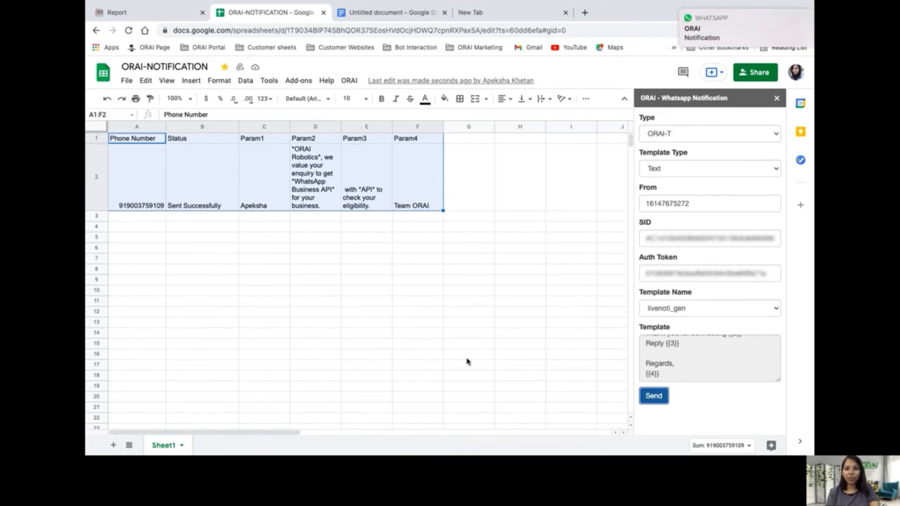
{"action": "key", "text": "ctrl+super+f"}
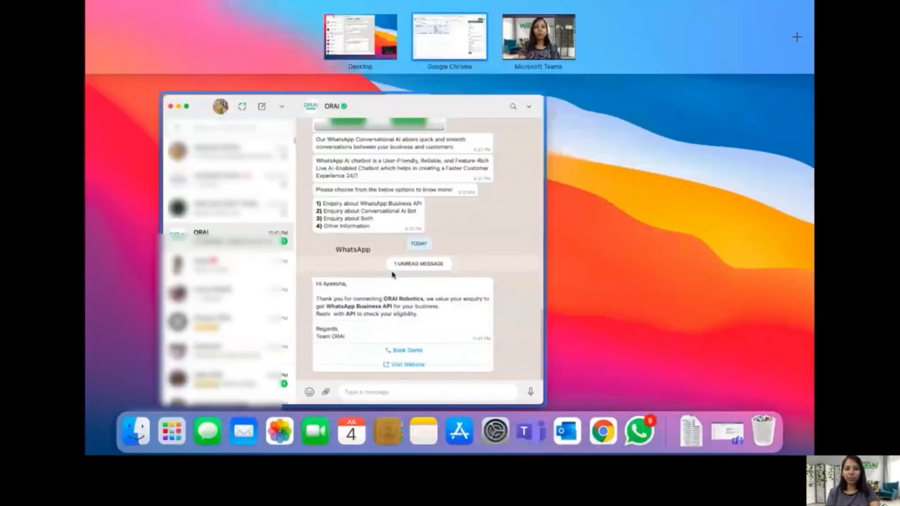
{"action": "left_click", "coordinate": [390, 274]}
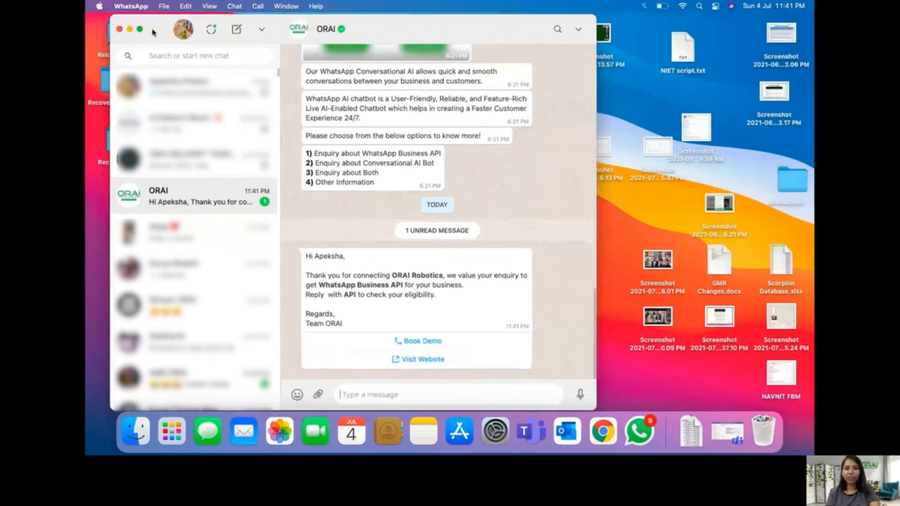
{"action": "left_click", "coordinate": [139, 30]}
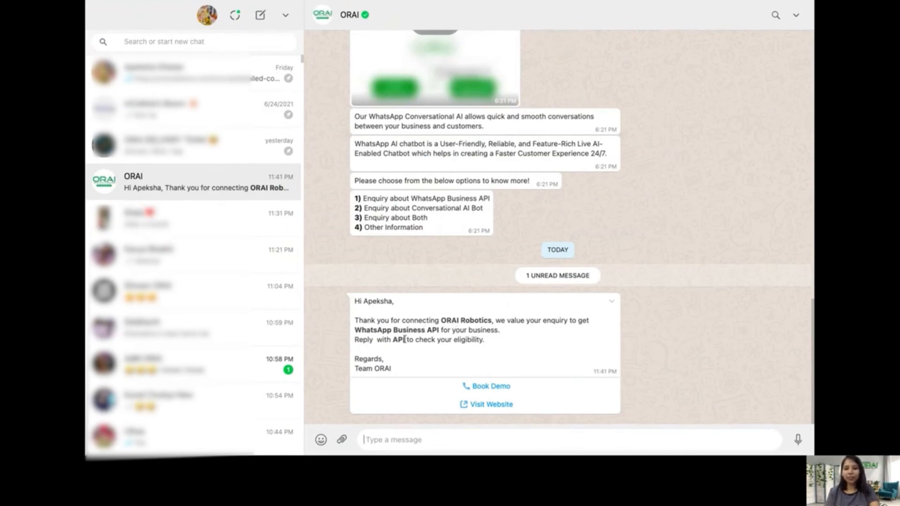
{"action": "key", "text": "ctrl+Up"}
{"action": "left_click", "coordinate": [468, 34]}
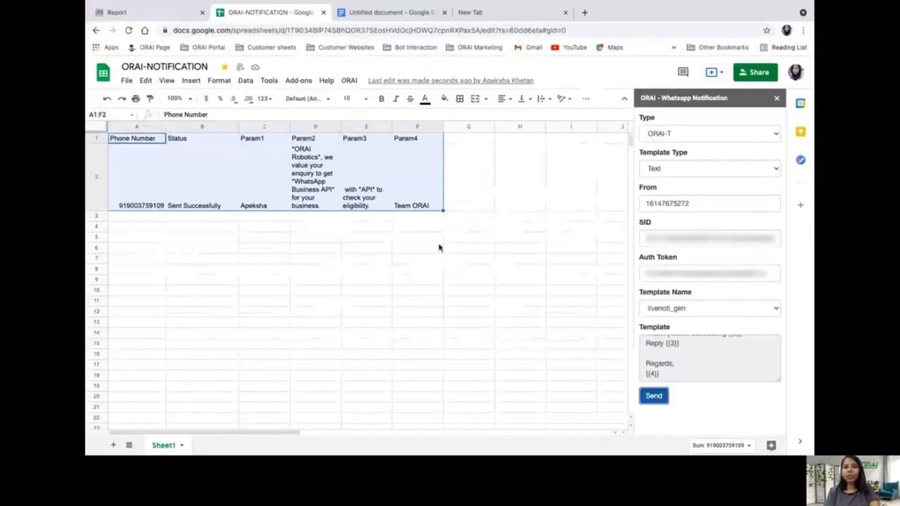